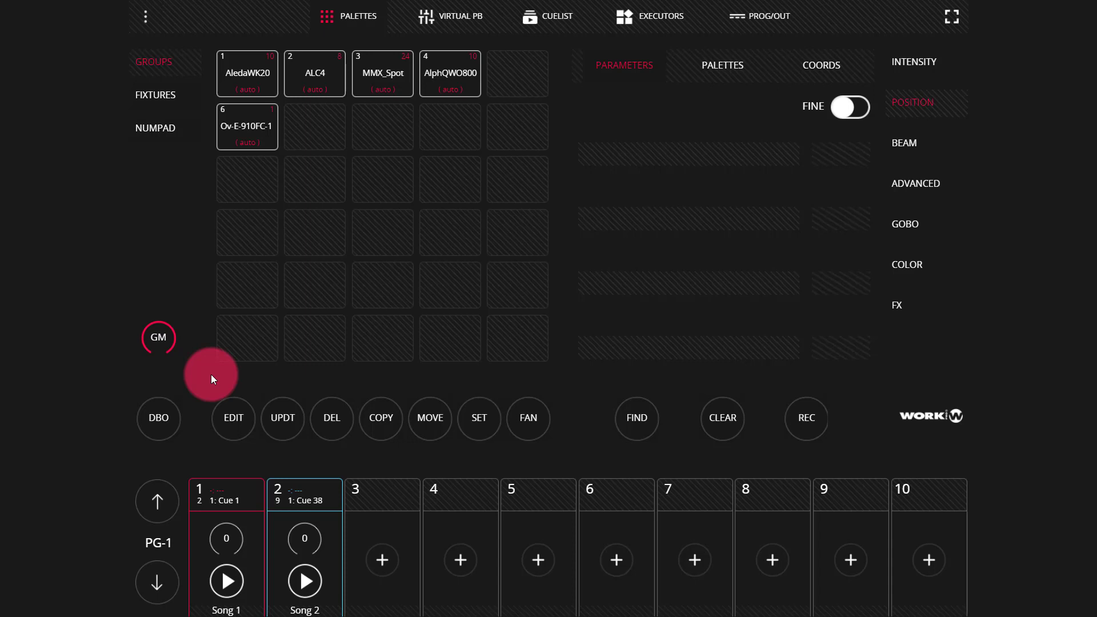
Step: Export the concert1.lshw show from the file manager to the USB drive and check the drive's contents
click(143, 14)
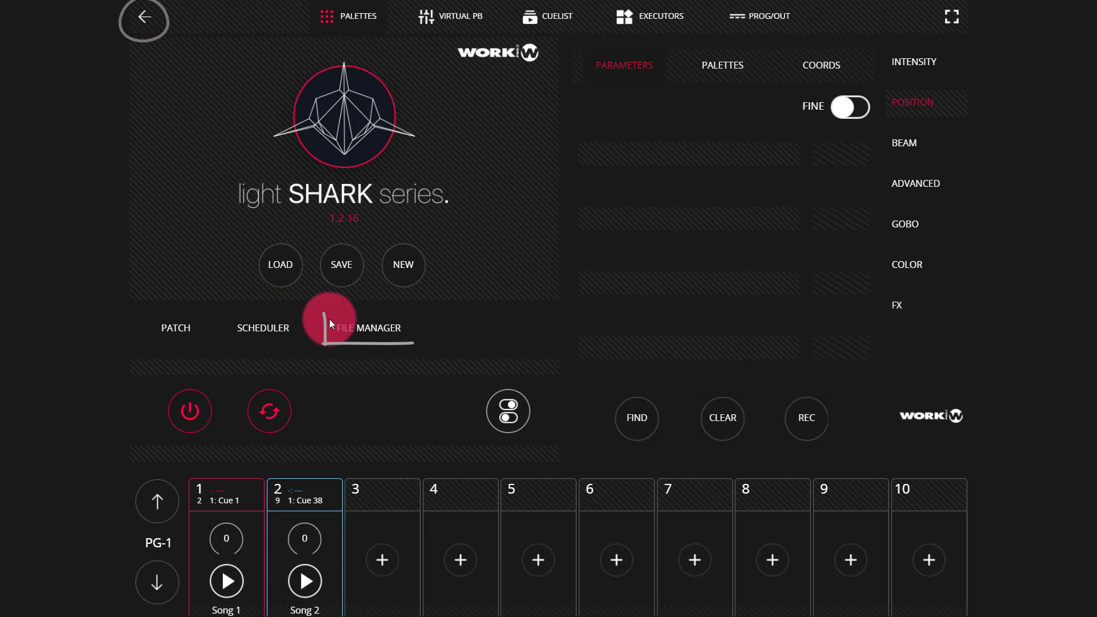
click(346, 329)
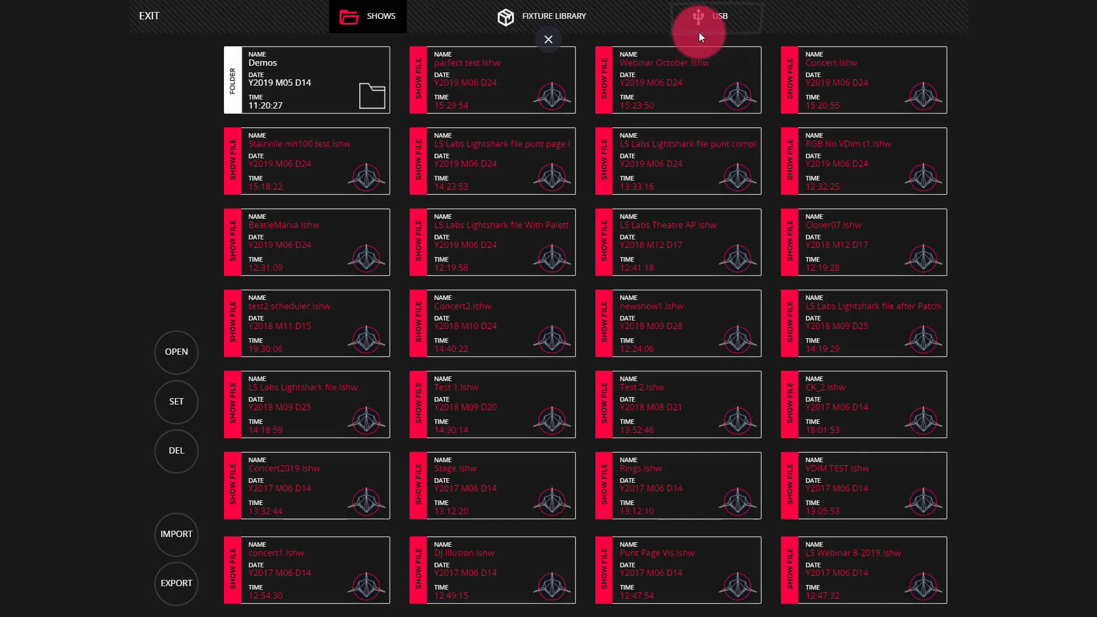
click(172, 579)
click(269, 561)
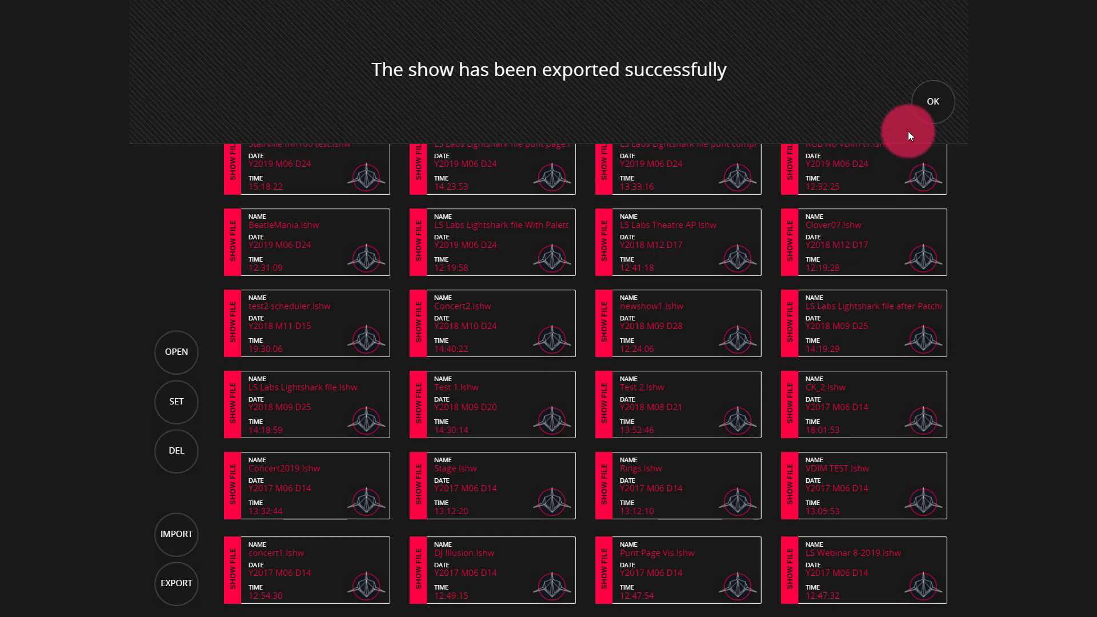
click(945, 112)
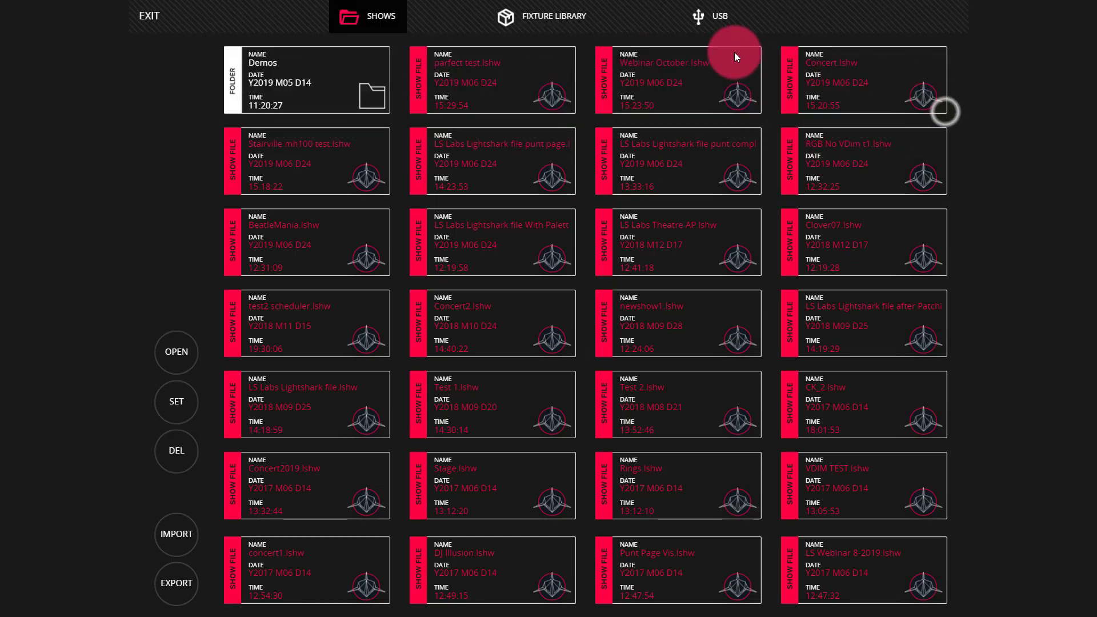
click(701, 24)
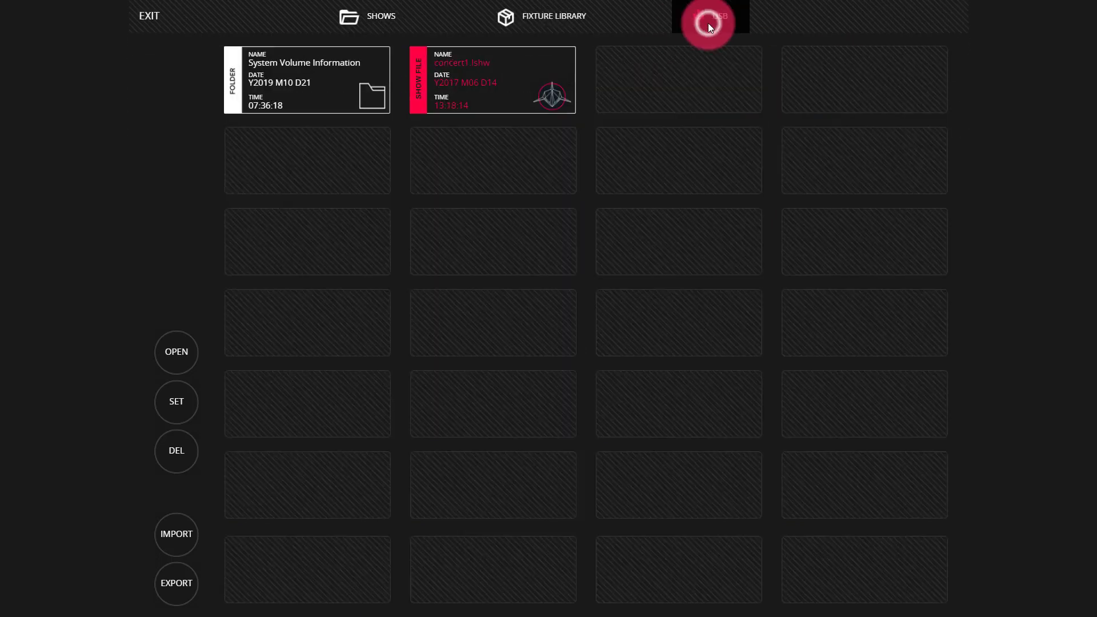
click(459, 101)
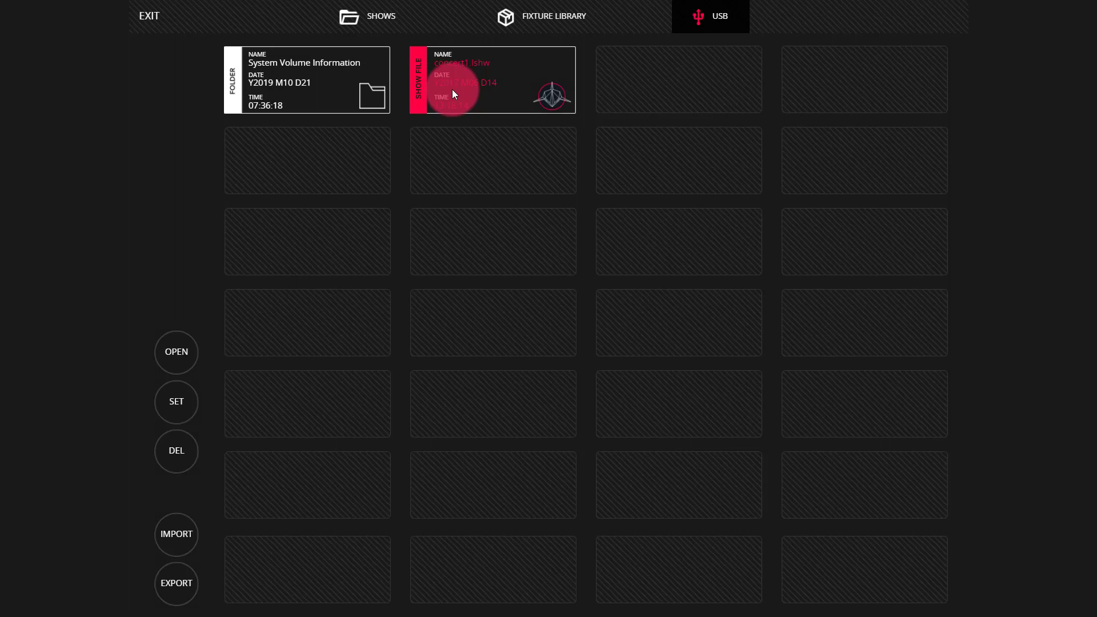
Step: Export the Blizzard manufacturer from the fixture library to the USB drive and view the drive's files
click(530, 28)
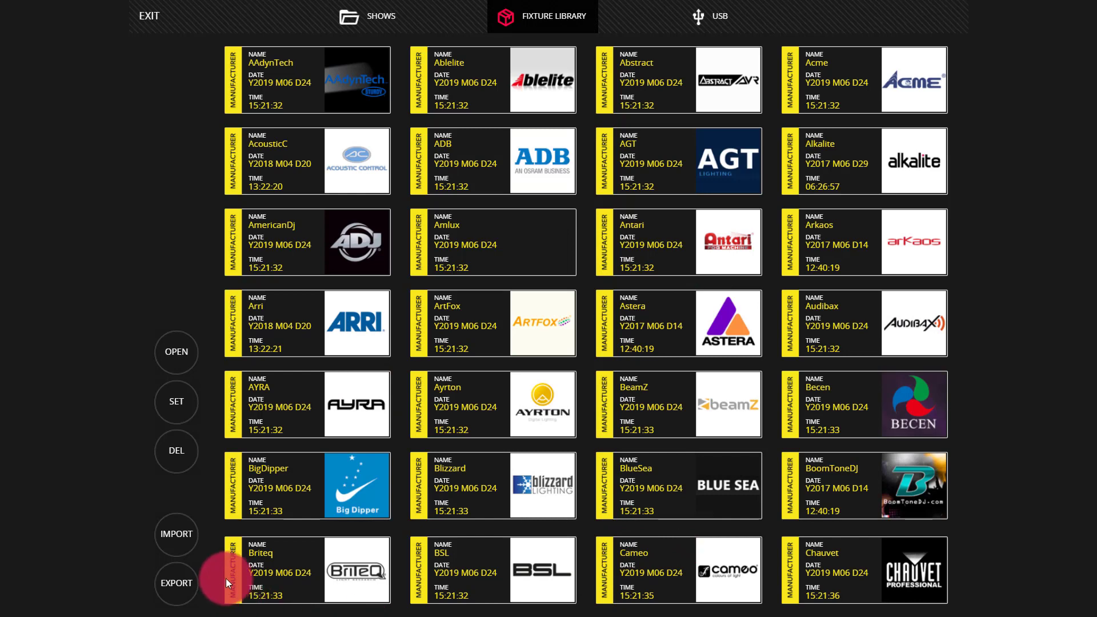
click(170, 581)
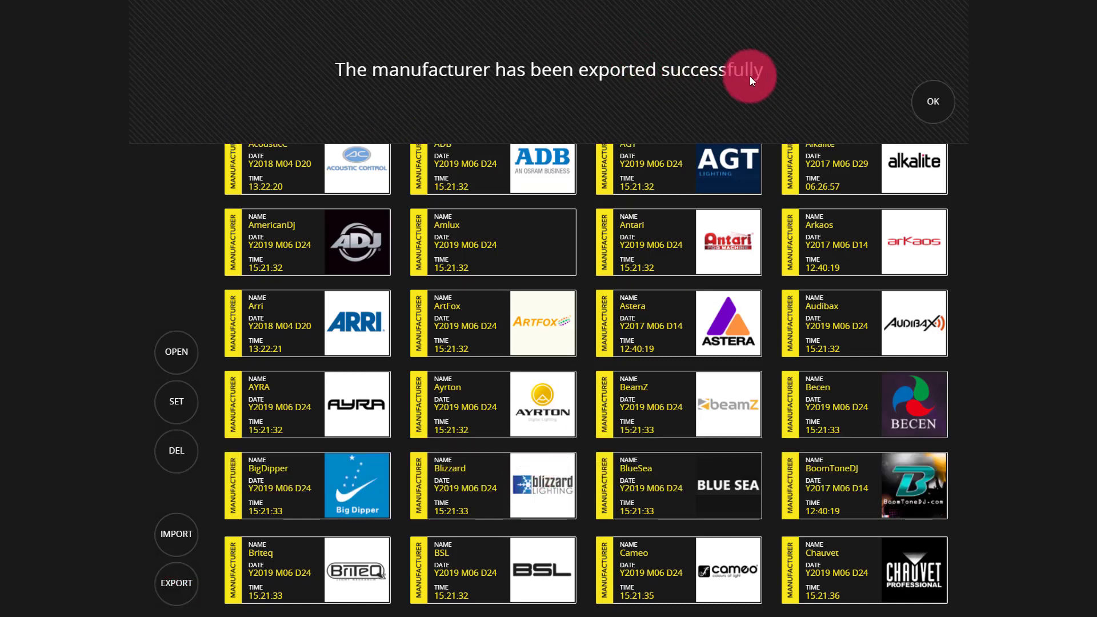
click(923, 109)
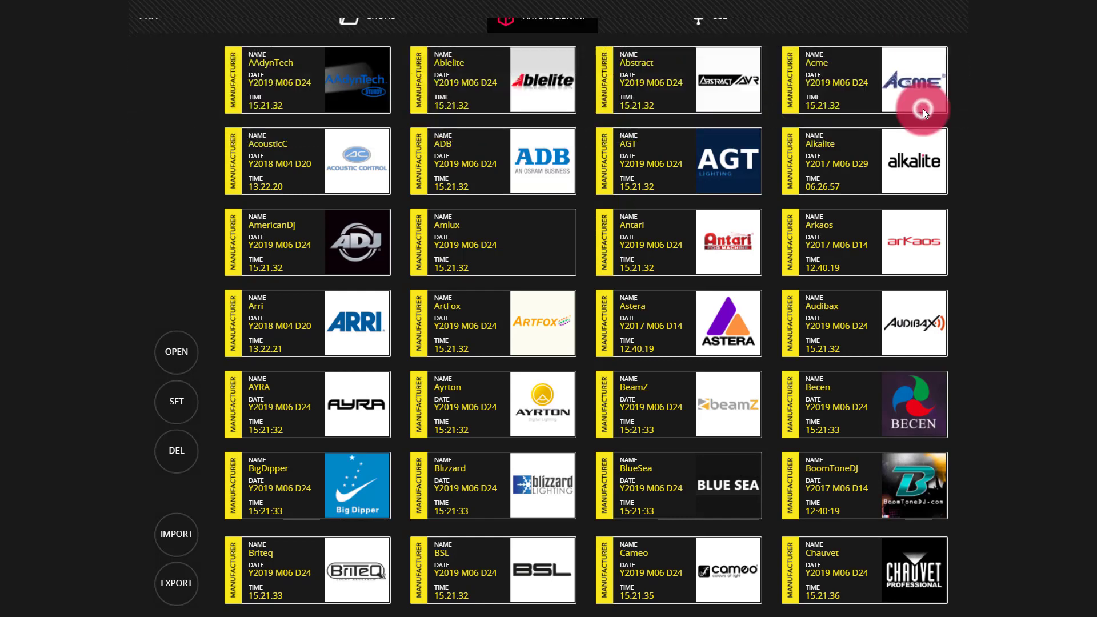
click(721, 24)
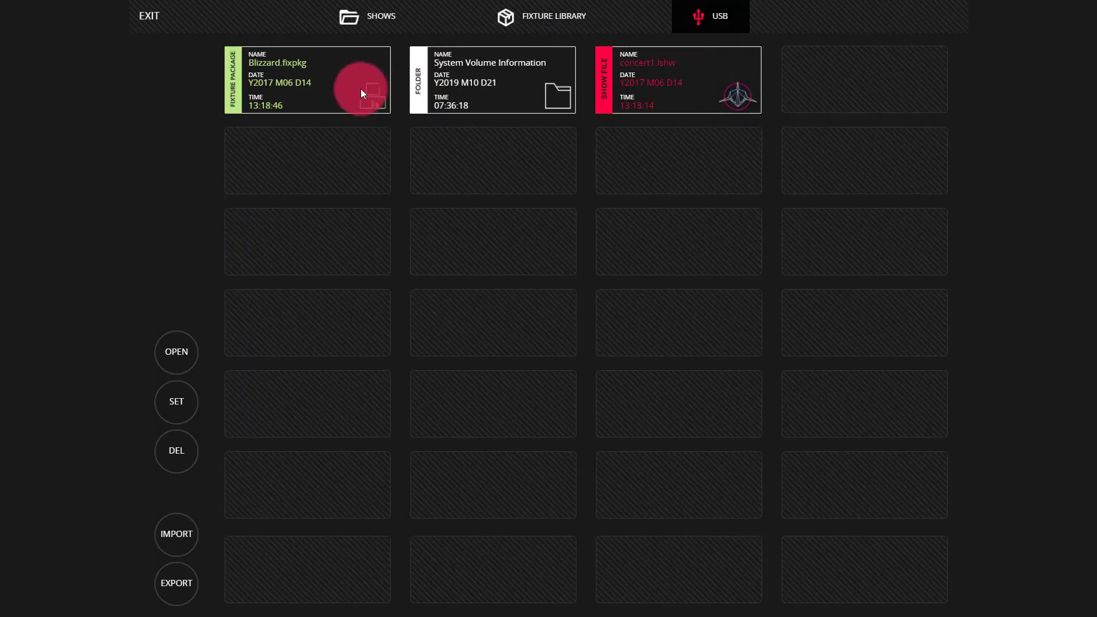
Step: Open the USER manufacturer folder in the fixture library
click(529, 16)
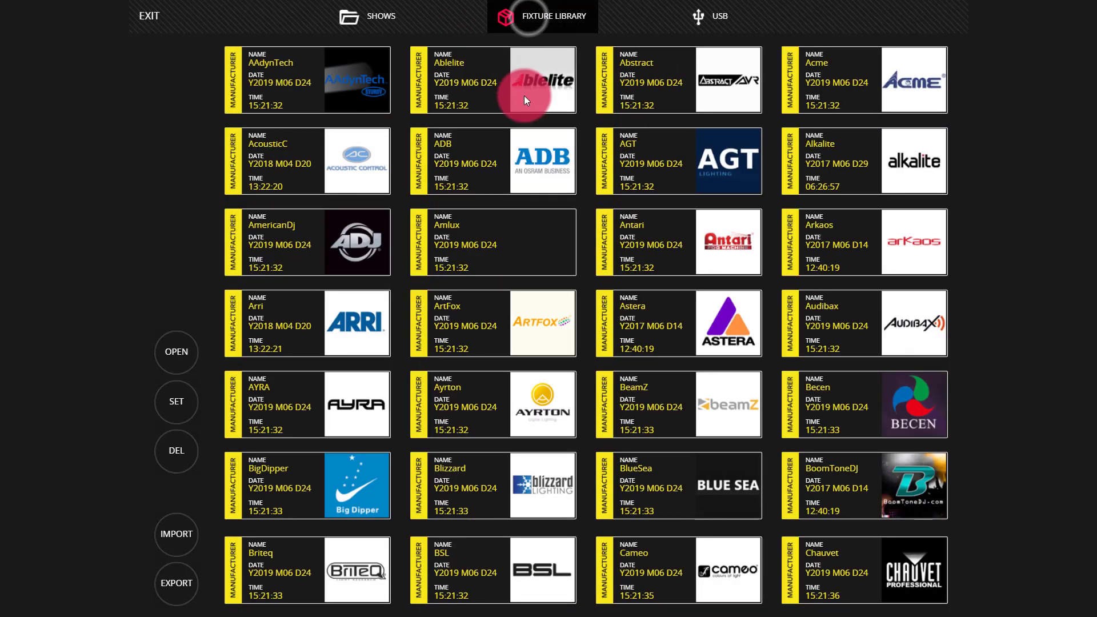
drag(546, 577, 546, 208)
drag(539, 461, 501, 199)
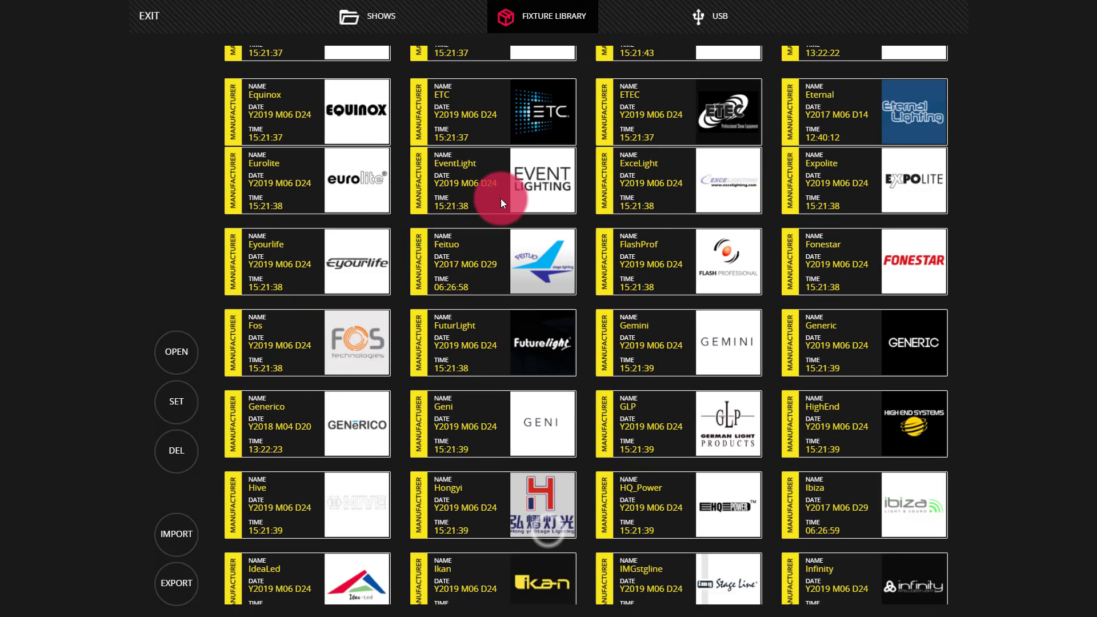
drag(516, 552, 498, 248)
drag(497, 461, 424, 200)
drag(532, 517, 469, 177)
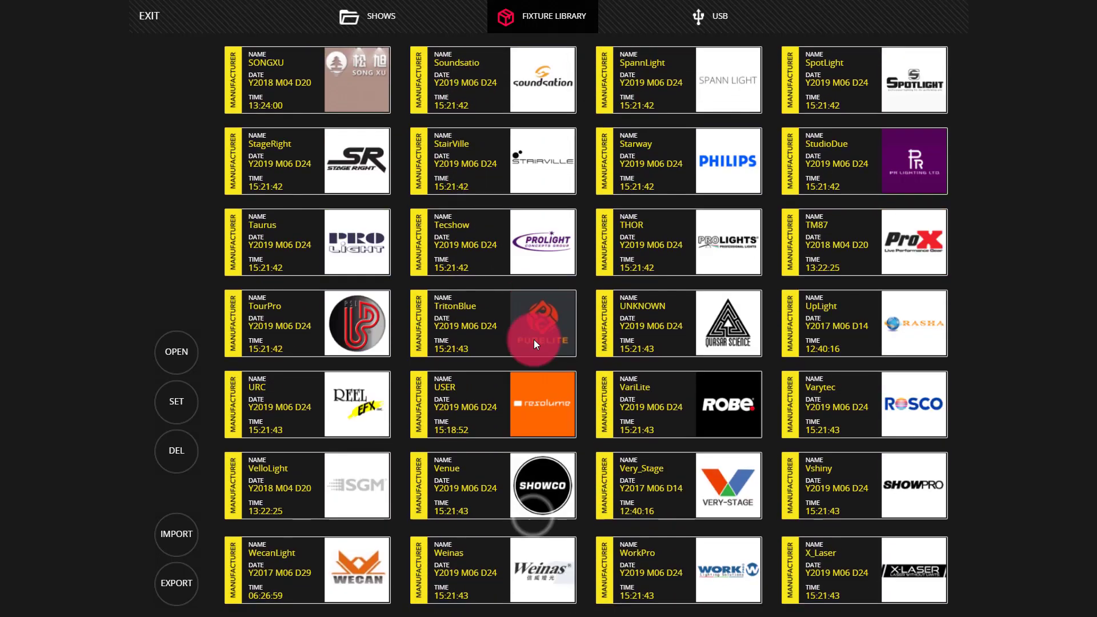
drag(558, 510, 520, 519)
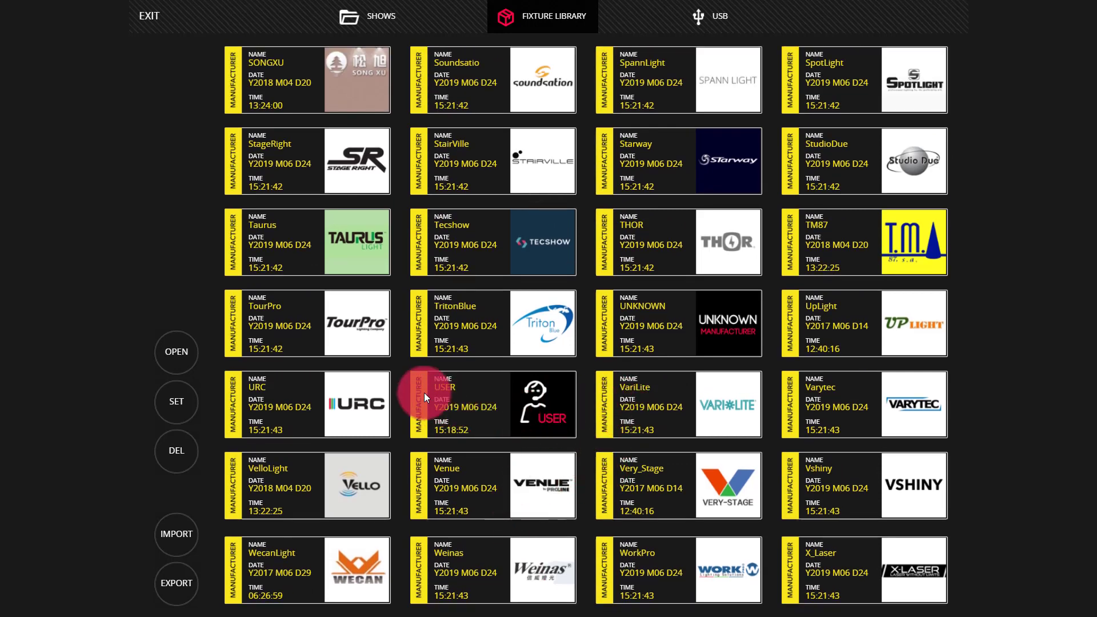
double_click(477, 411)
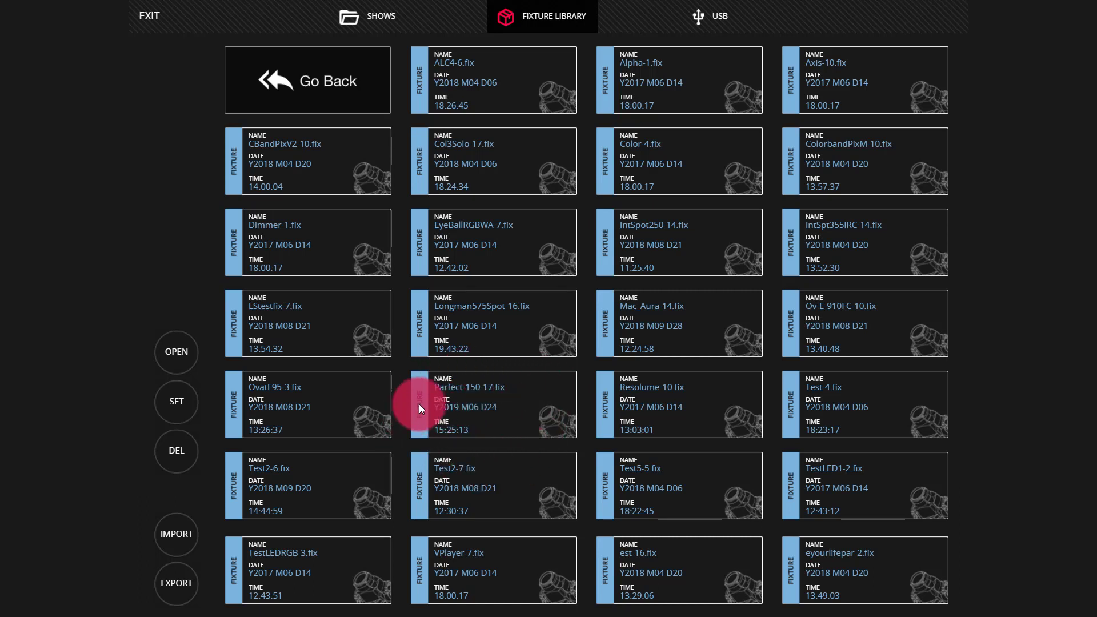
Step: Export the Parfect-150-17.fix fixture to the USB drive and view the exported files there
click(188, 581)
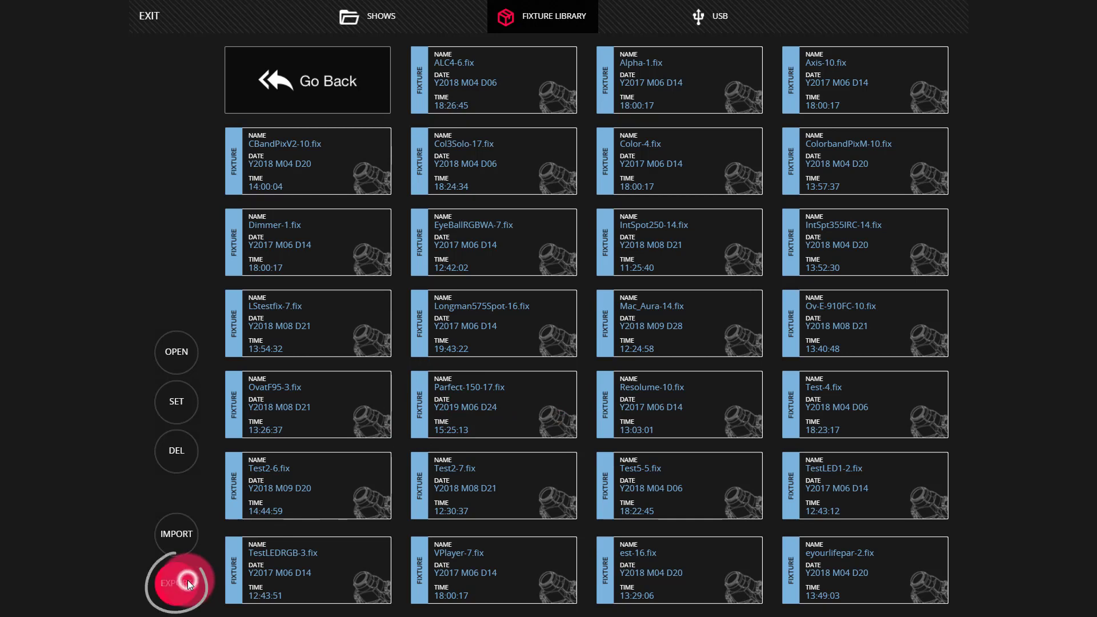
click(456, 408)
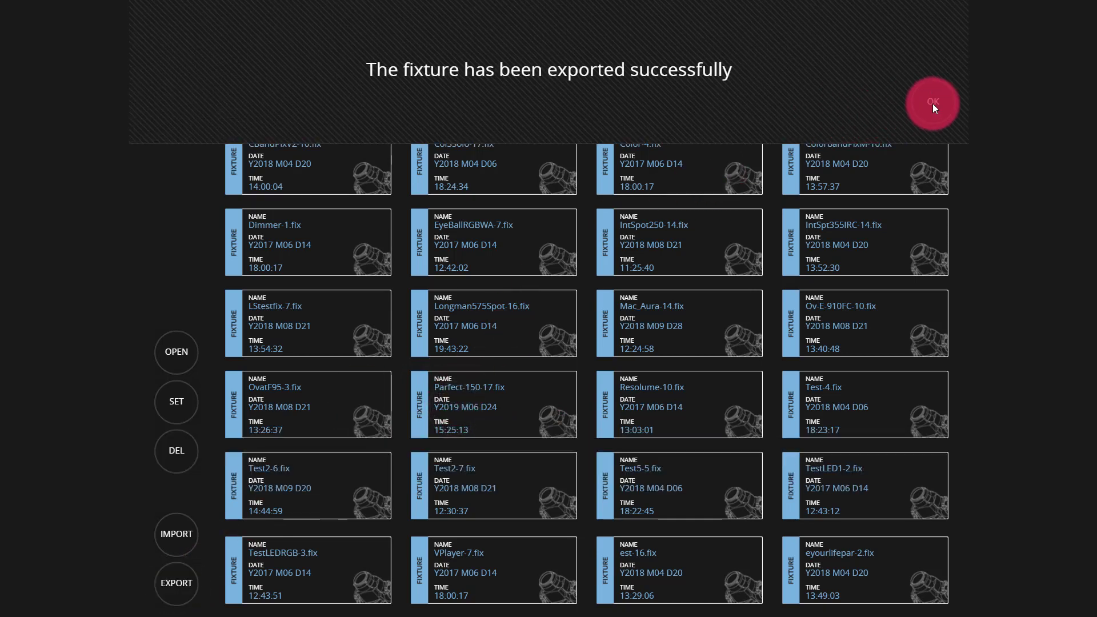
click(934, 104)
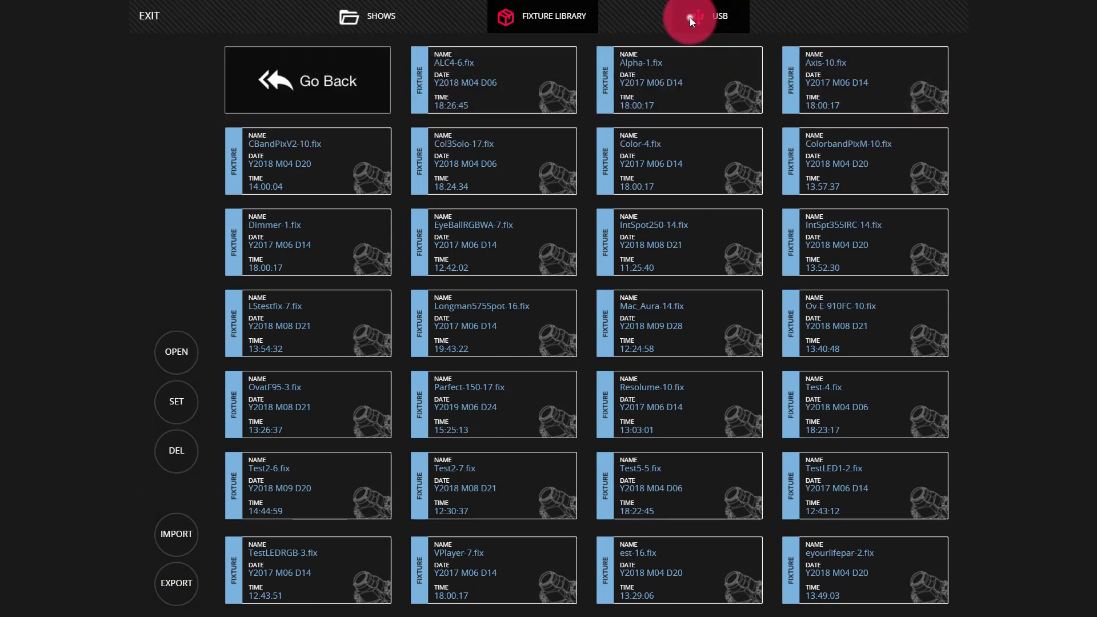
click(691, 18)
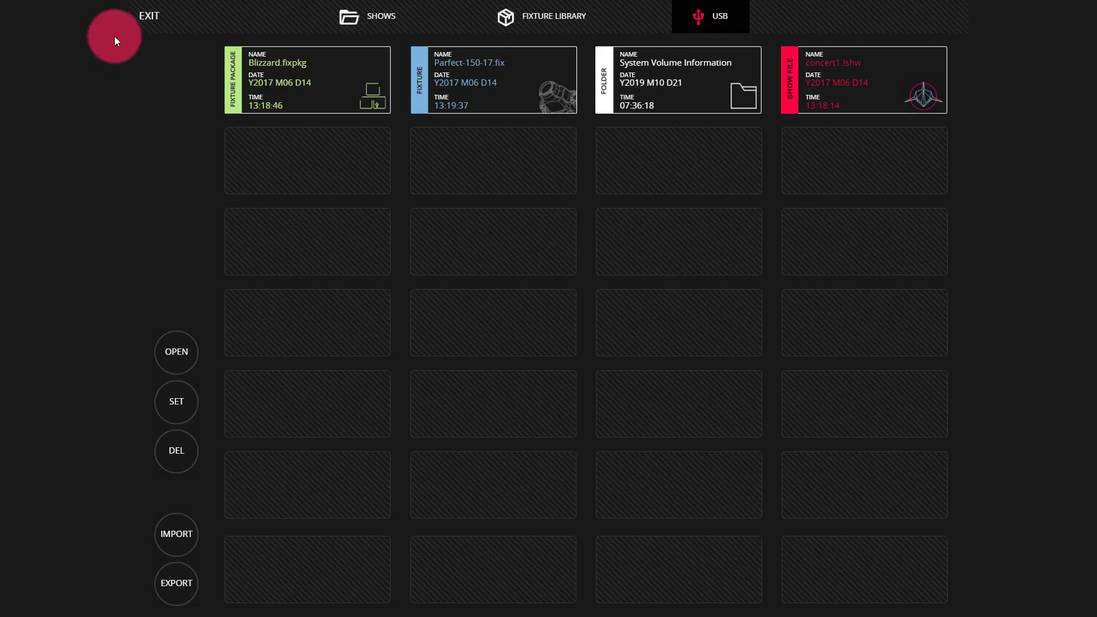
Step: Exit and reopen the file manager, and import the Blizzard.fixpkg fixture package from the USB drive
click(143, 22)
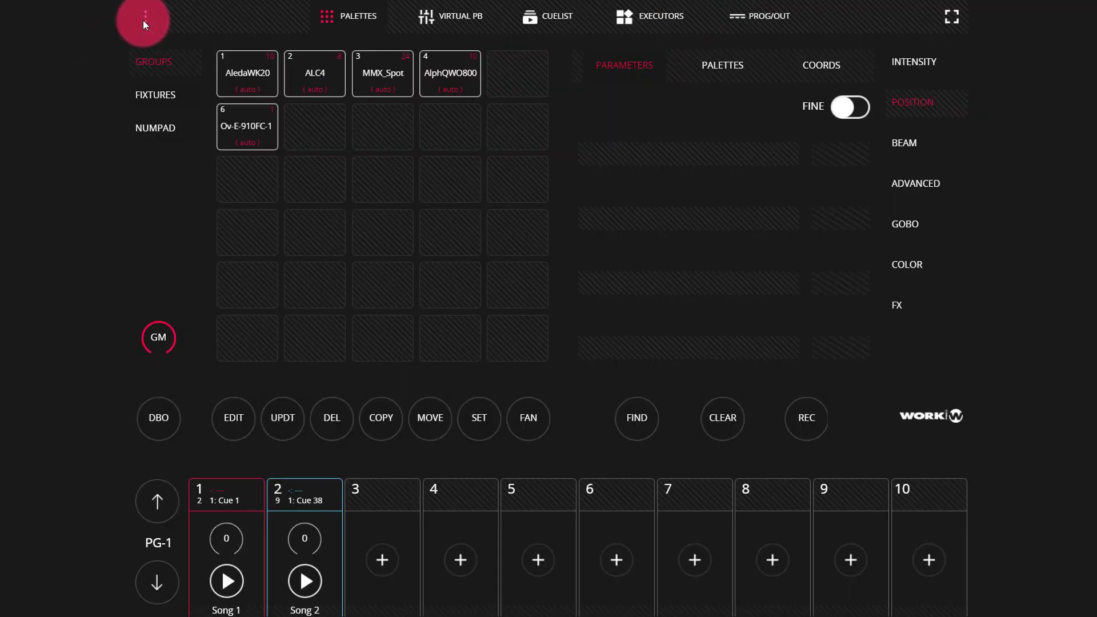
click(144, 20)
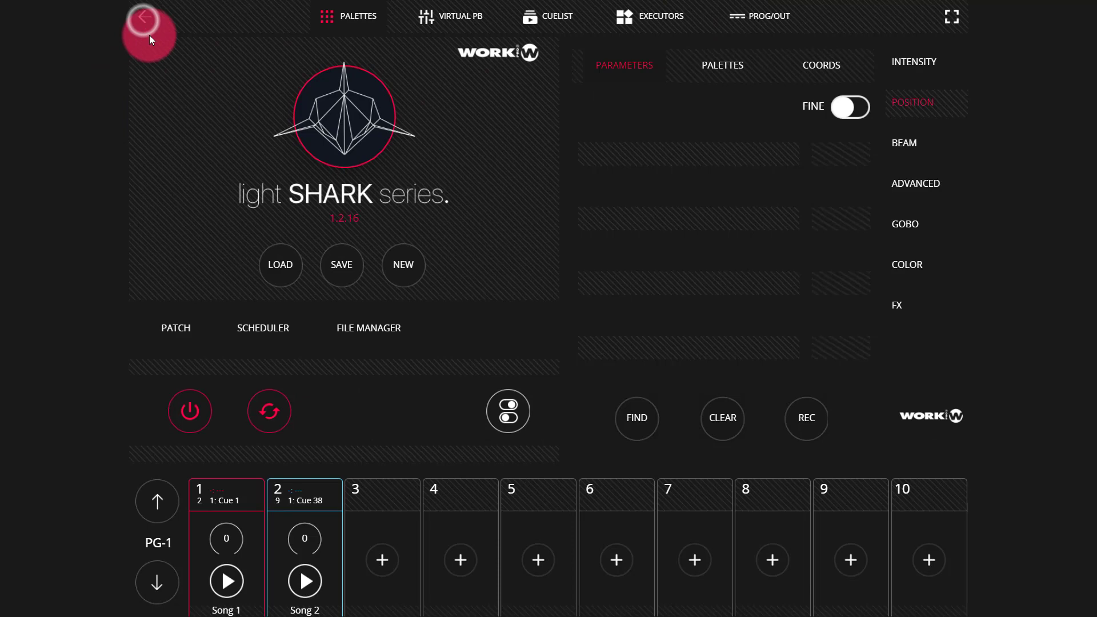
click(343, 323)
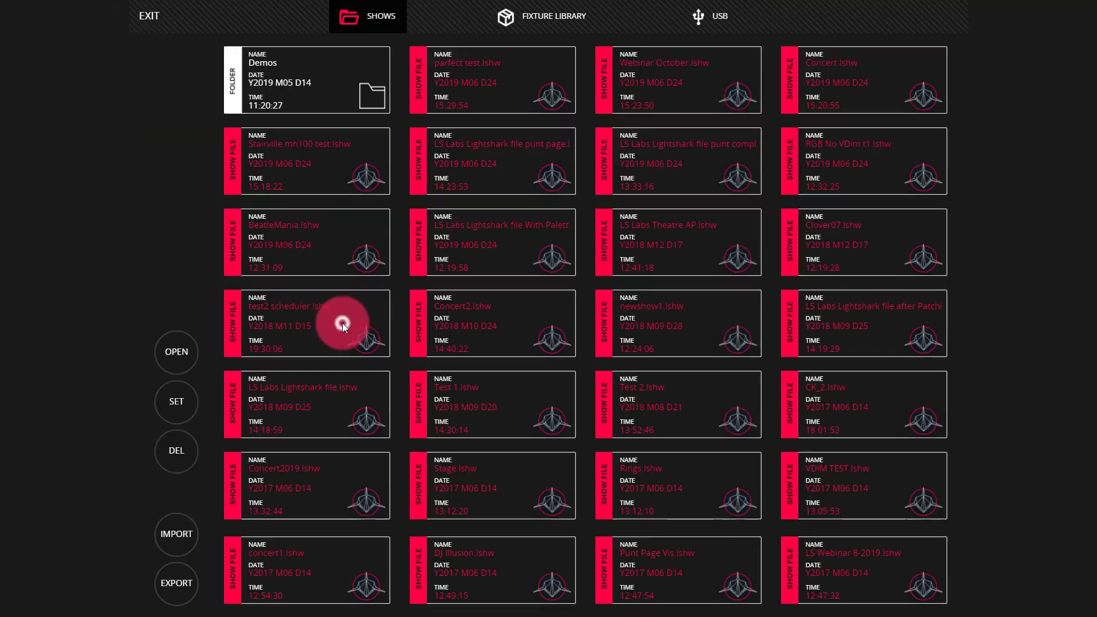
click(724, 23)
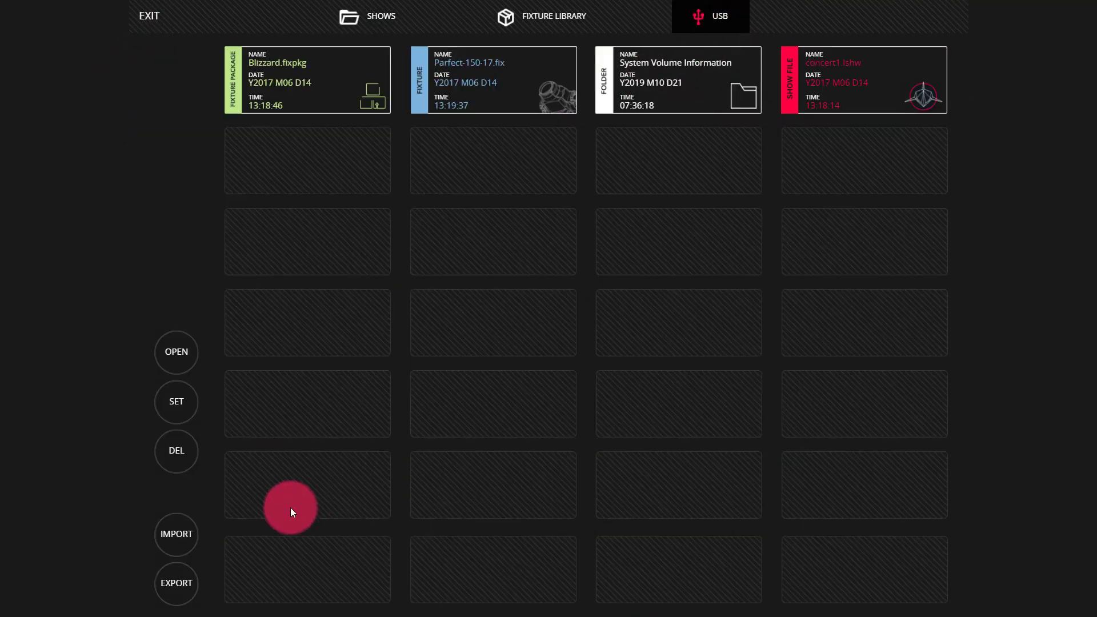
click(184, 527)
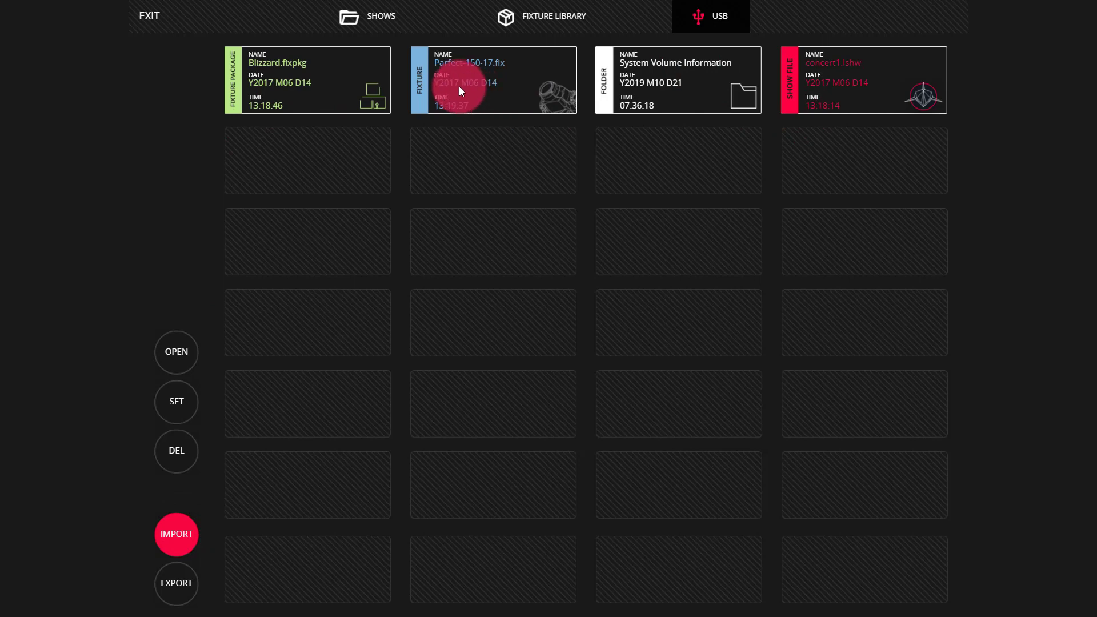
click(292, 79)
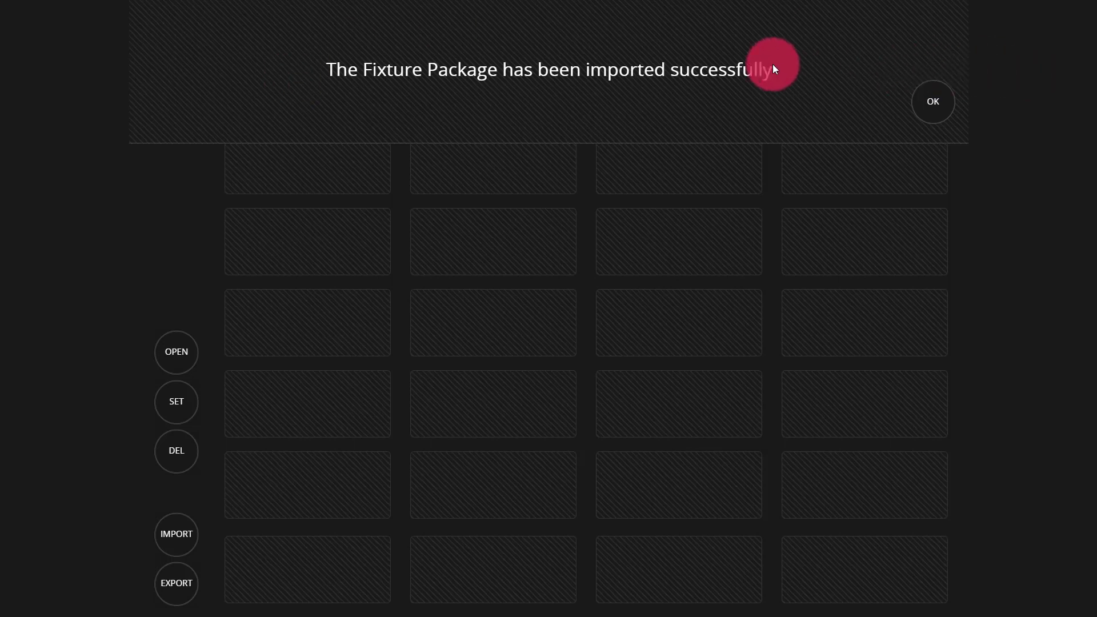
click(919, 99)
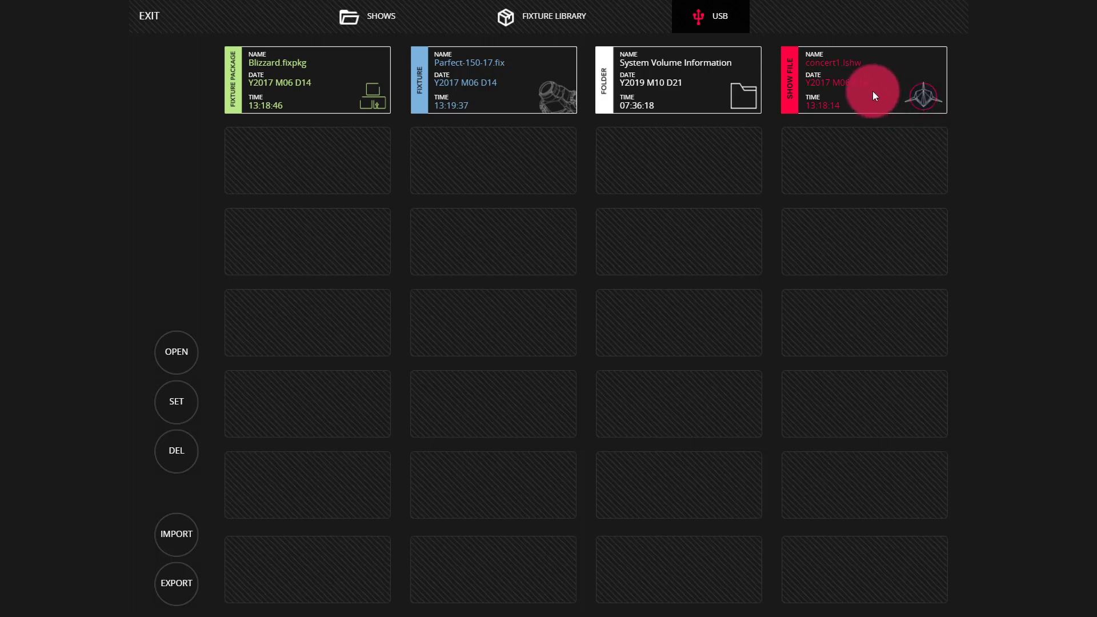
Step: Review the manufacturers in the fixture library and return to the list of stored shows
click(519, 15)
click(424, 20)
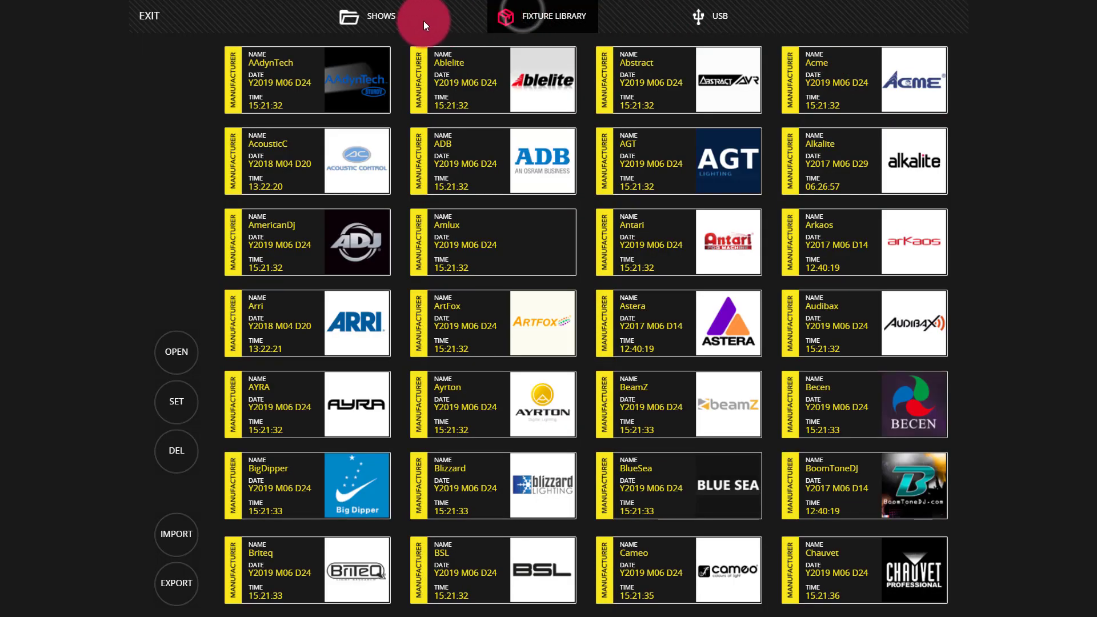
click(381, 19)
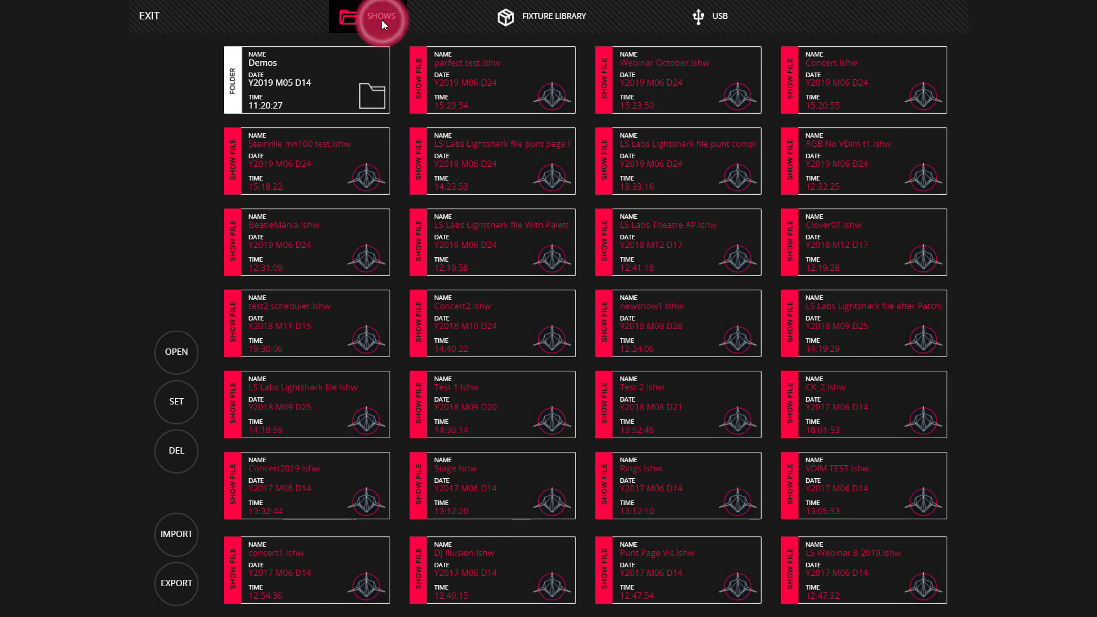